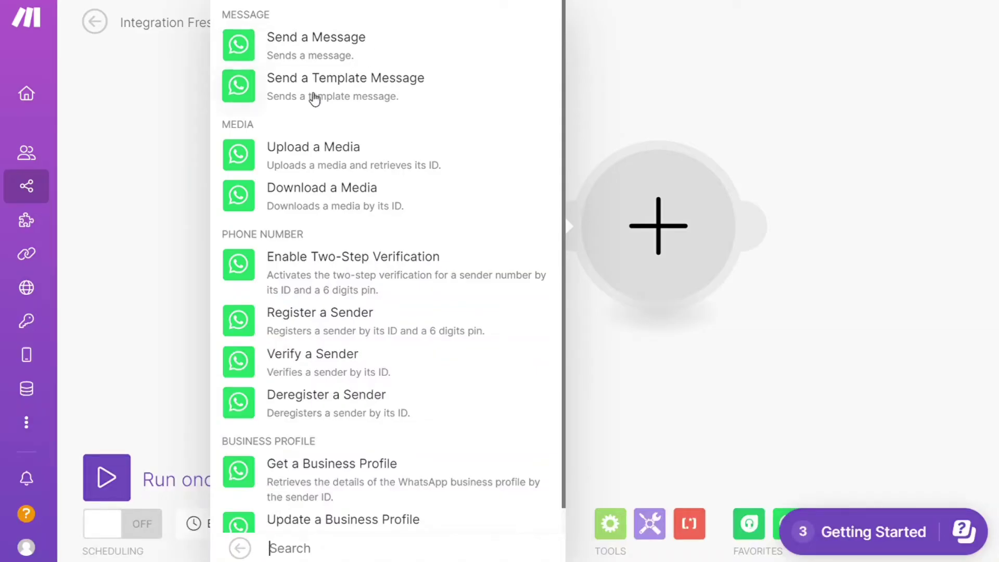
# Add a WhatsApp Business Cloud Upload a Media module after Freshdesk and spread the two modules apart
pyautogui.click(319, 153)
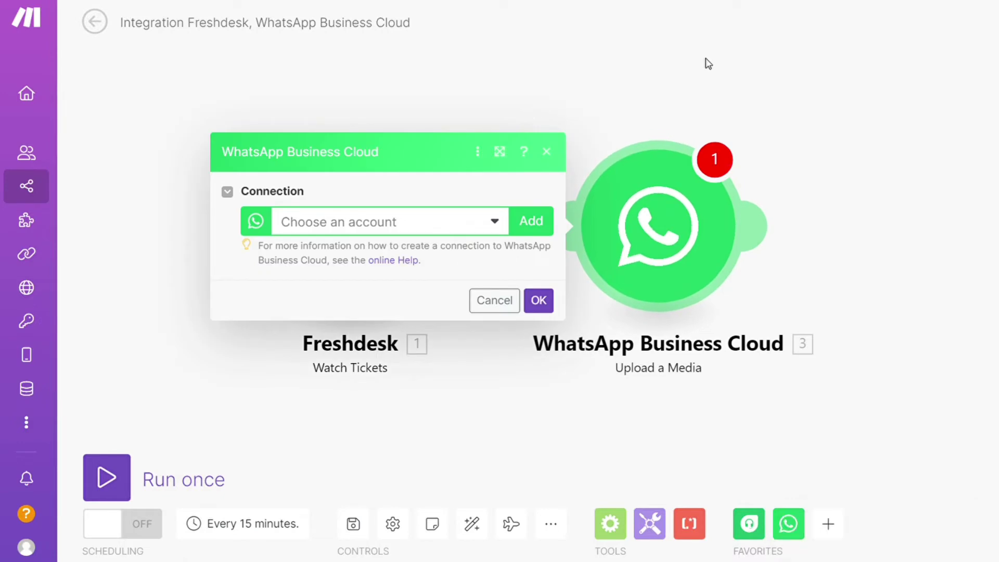
pyautogui.click(691, 67)
pyautogui.moveTo(375, 196); pyautogui.dragTo(348, 156)
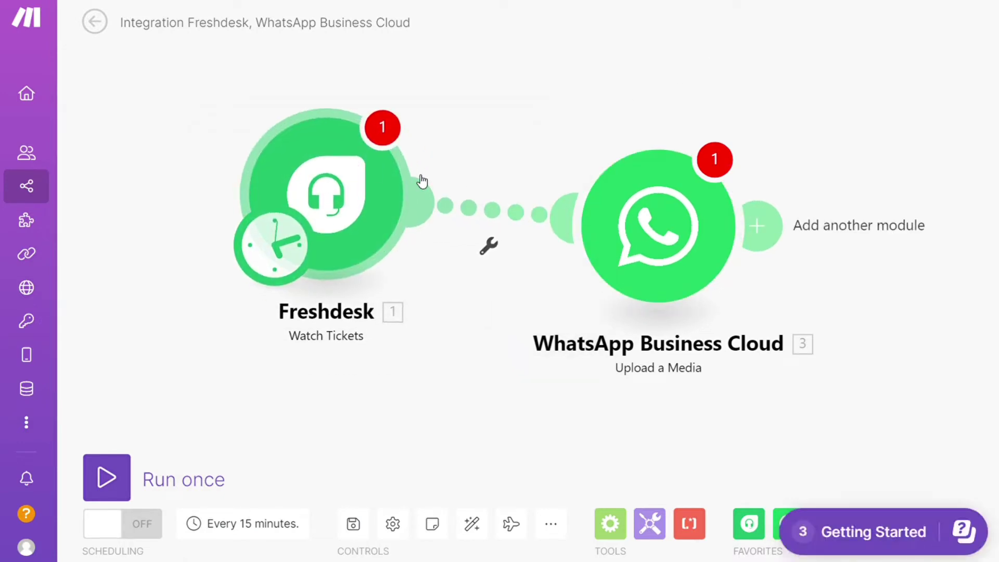
pyautogui.moveTo(643, 215)
pyautogui.mouseDown()
pyautogui.moveTo(737, 149)
pyautogui.moveTo(647, 222)
pyautogui.moveTo(667, 211)
pyautogui.mouseUp()
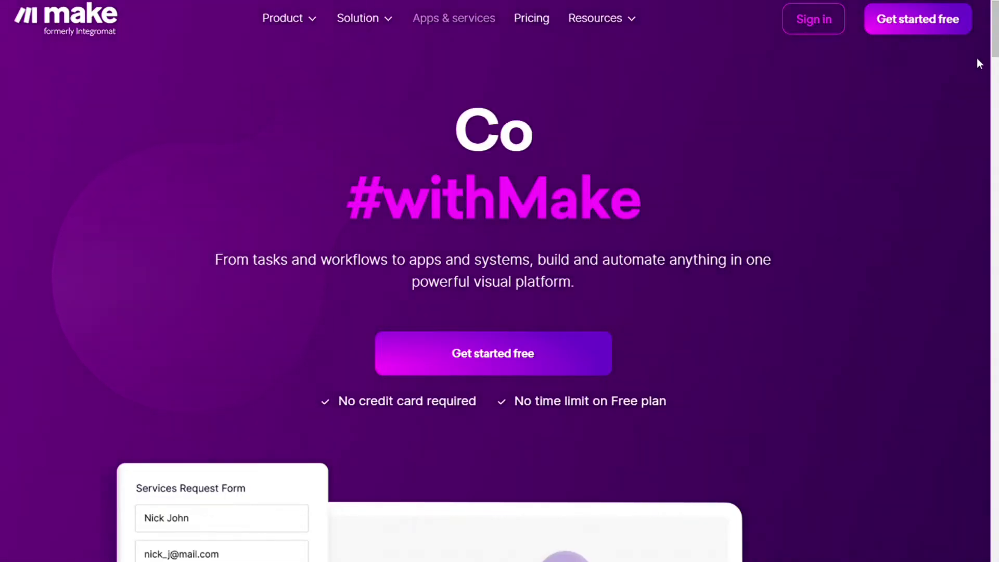
pyautogui.scroll(-3, 500, 312)
pyautogui.scroll(-2, 499, 312)
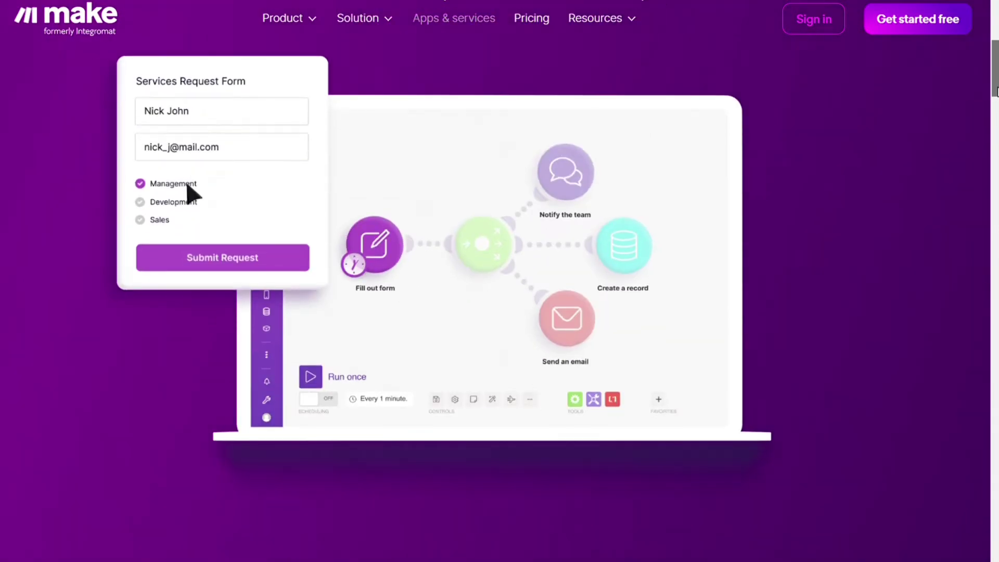
pyautogui.scroll(-1, 617, 222)
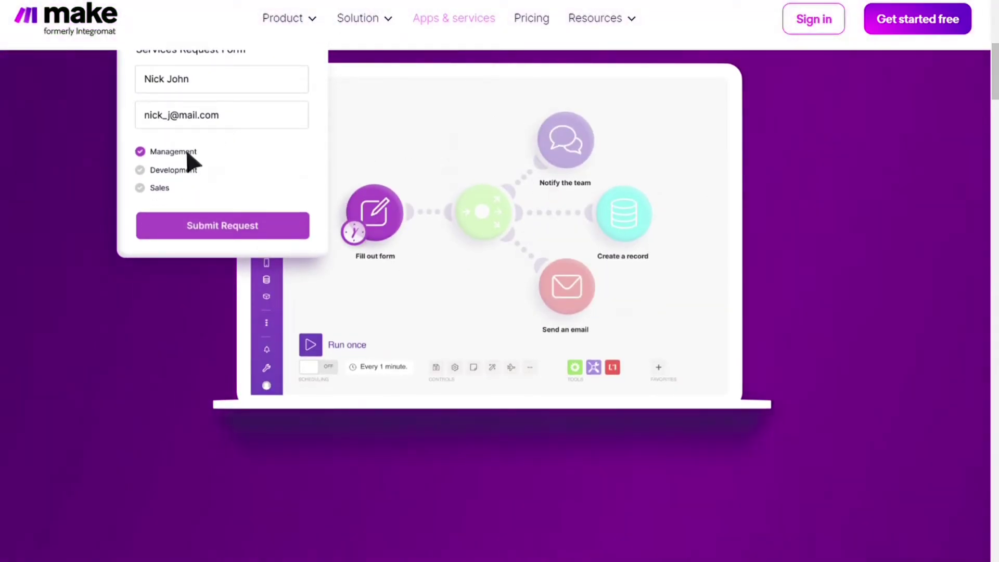
# Browse the Apps & services catalogue and highlight its 1315 app count
pyautogui.click(454, 17)
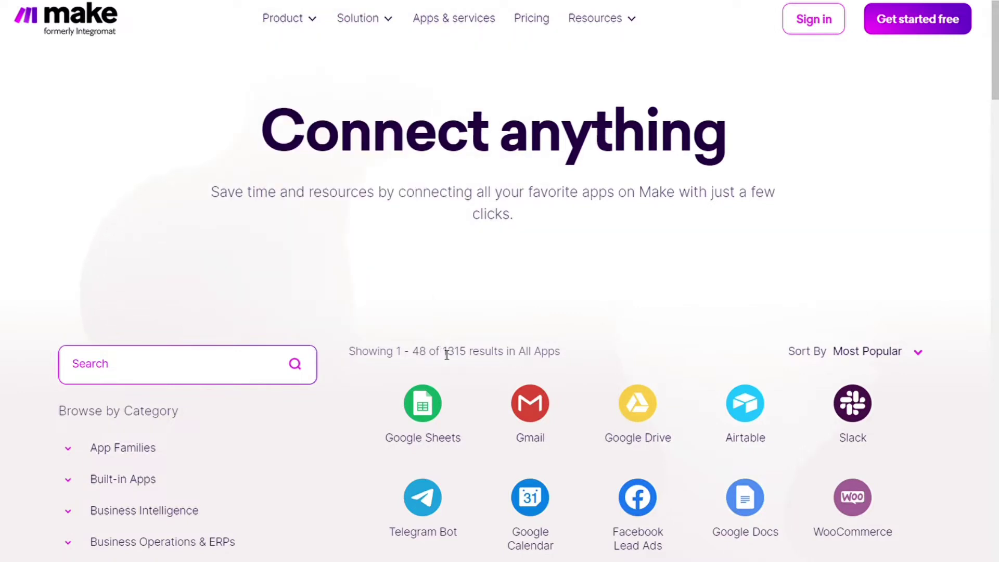
pyautogui.moveTo(447, 357); pyautogui.dragTo(469, 356)
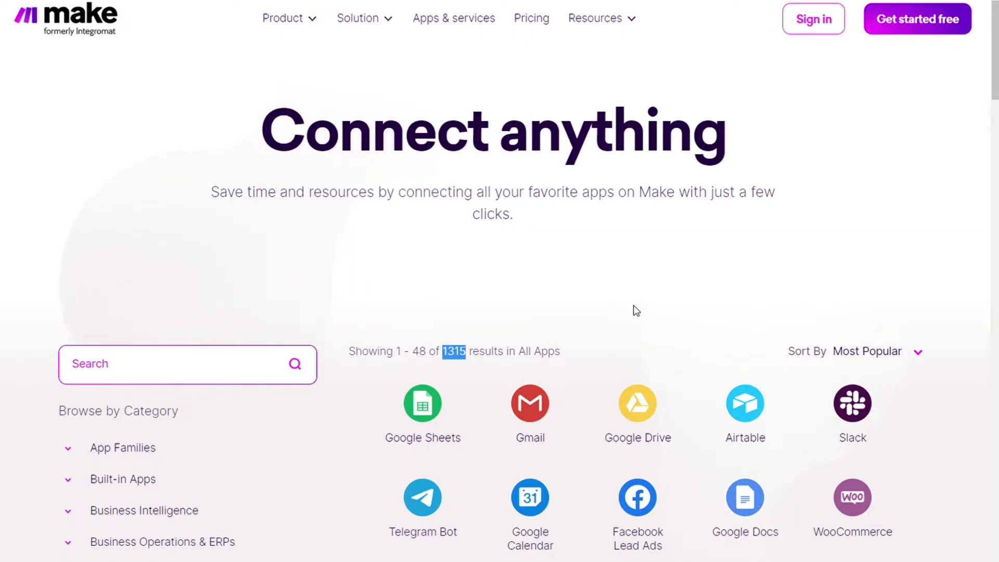
pyautogui.click(681, 300)
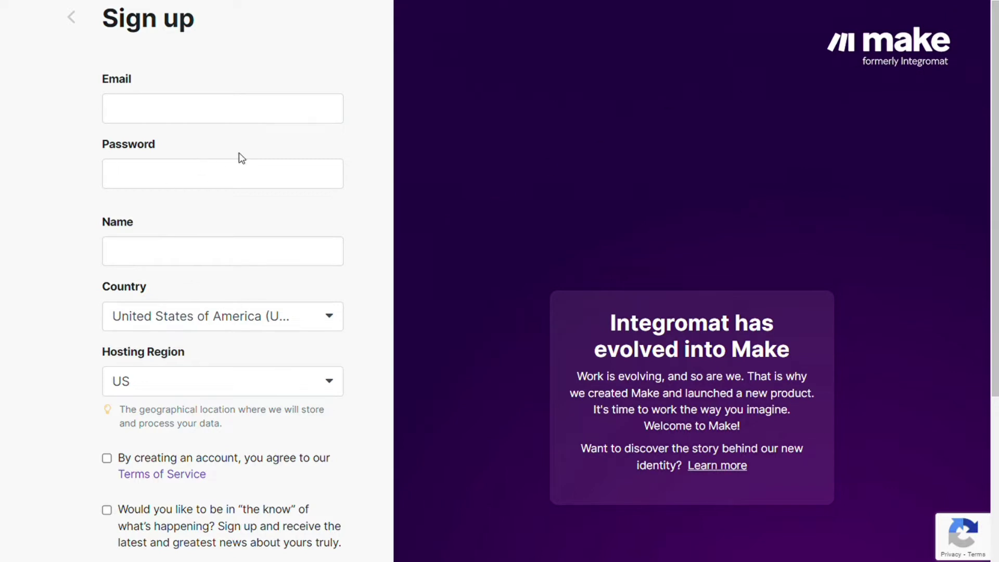
pyautogui.scroll(-3, 969, 234)
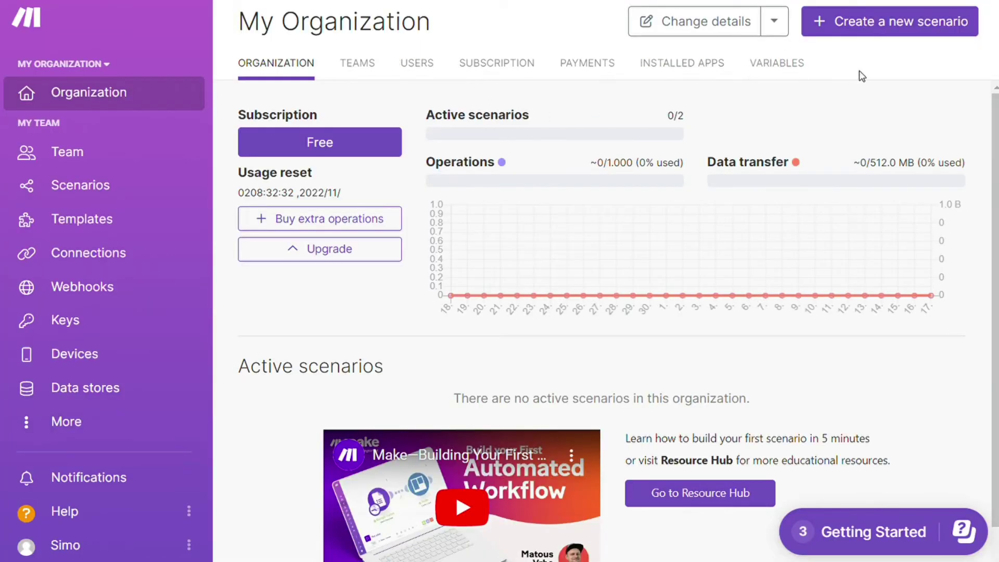
# Create a new scenario with Freshdesk Watch Tickets as its first module
pyautogui.click(898, 26)
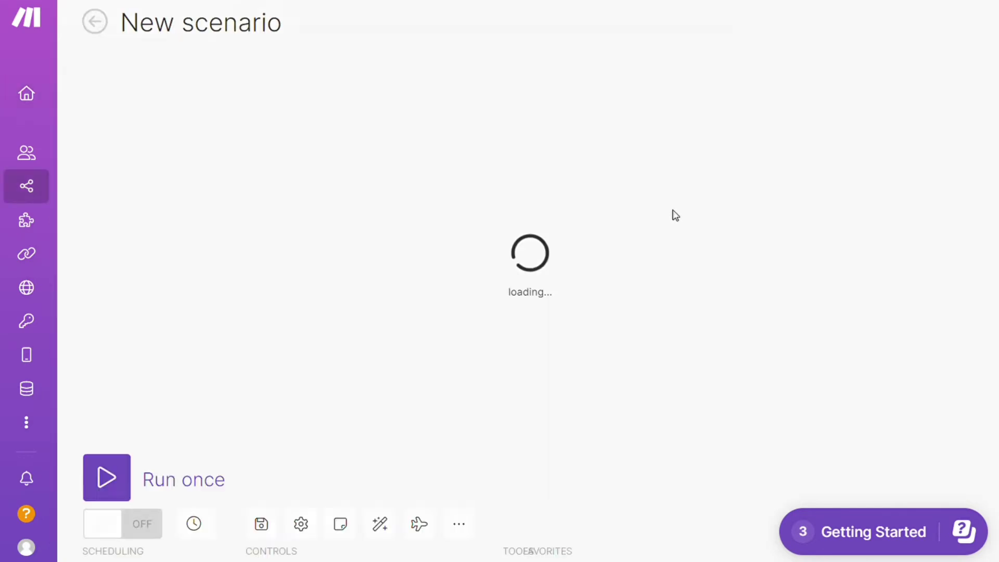
pyautogui.click(535, 231)
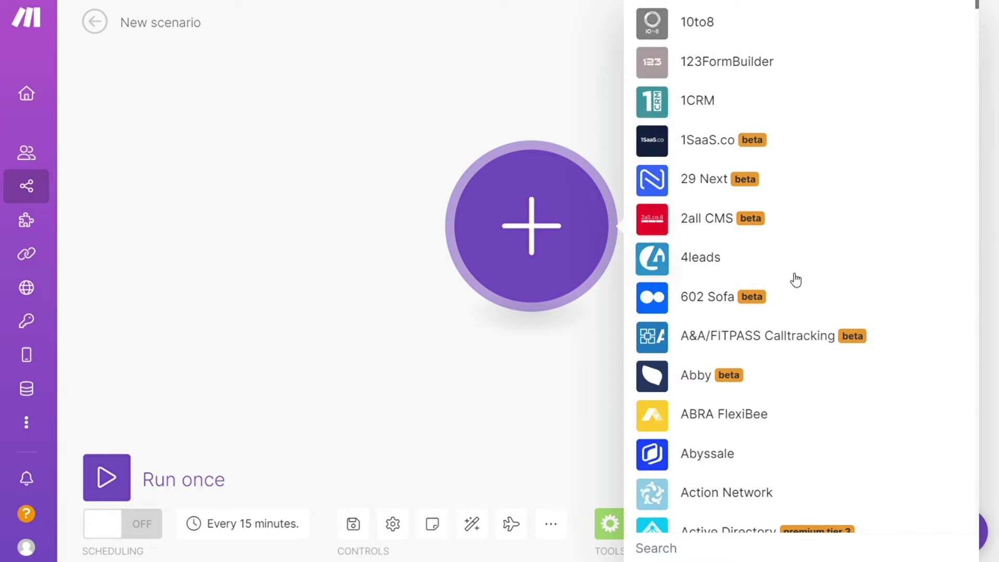
pyautogui.write('Freshdesk')
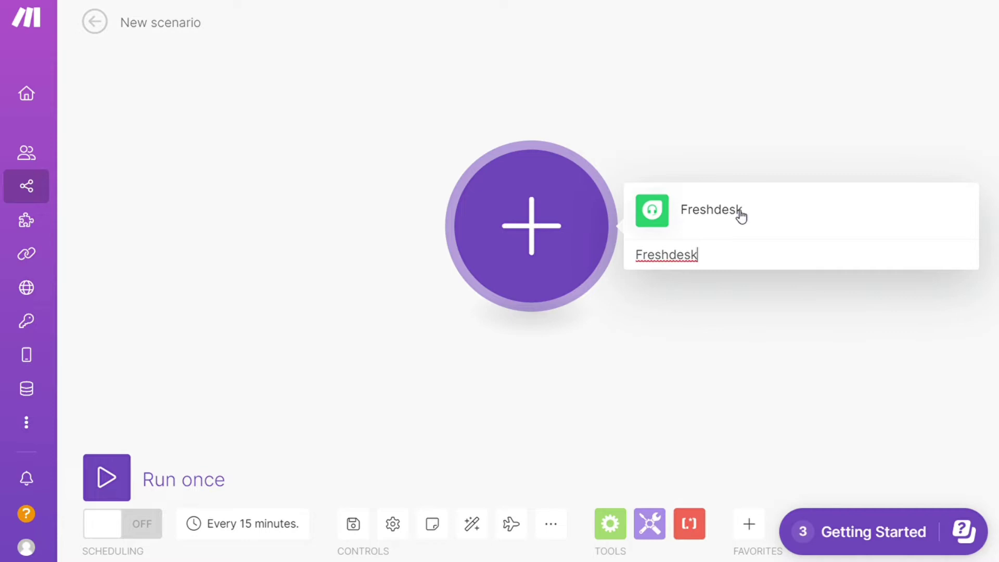
pyautogui.click(740, 216)
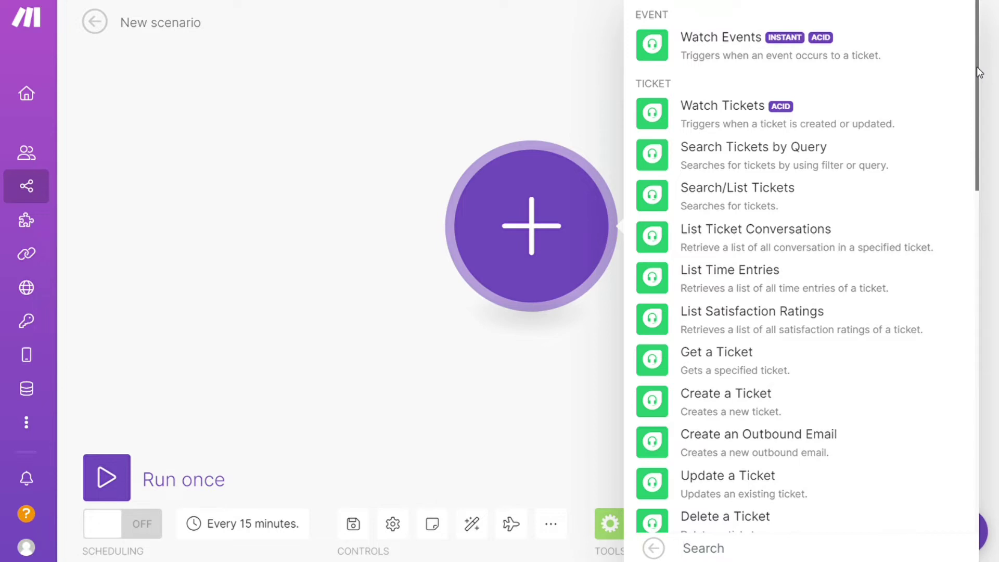
pyautogui.moveTo(979, 71)
pyautogui.mouseDown()
pyautogui.moveTo(970, 339)
pyautogui.moveTo(940, 68)
pyautogui.mouseUp()
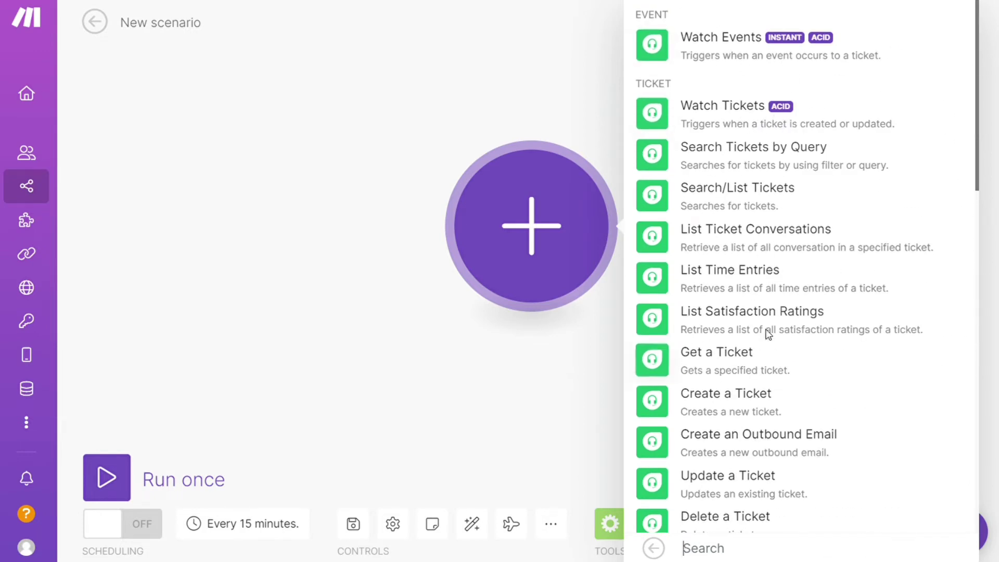
pyautogui.click(734, 121)
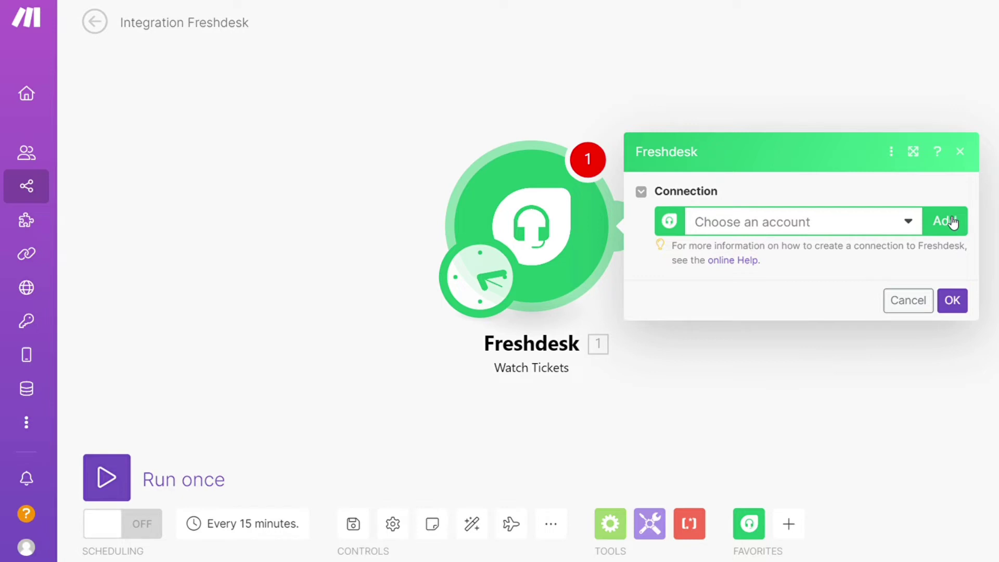
# Add a WhatsApp Business Cloud Send a Message module after the Freshdesk trigger
pyautogui.click(810, 367)
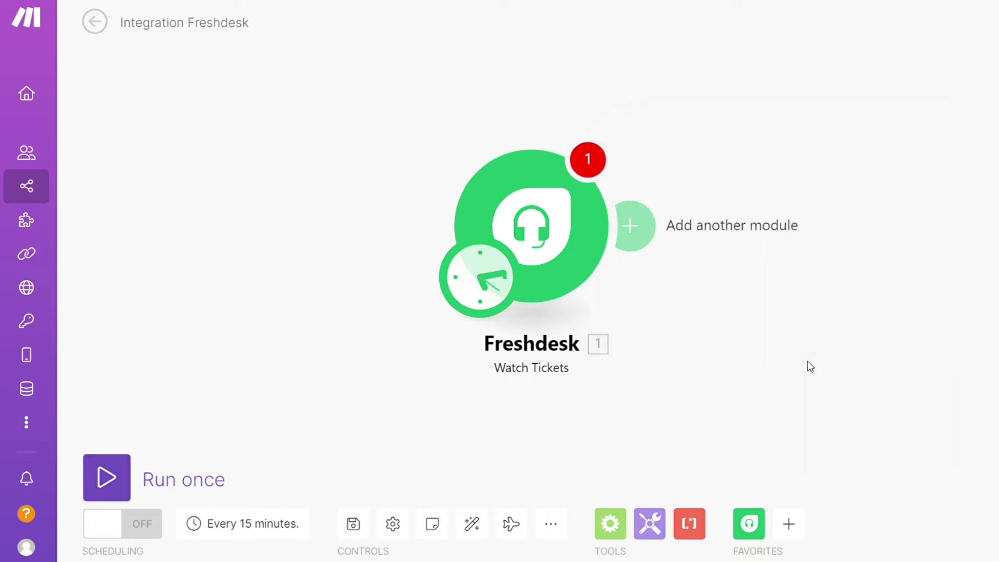
pyautogui.click(652, 246)
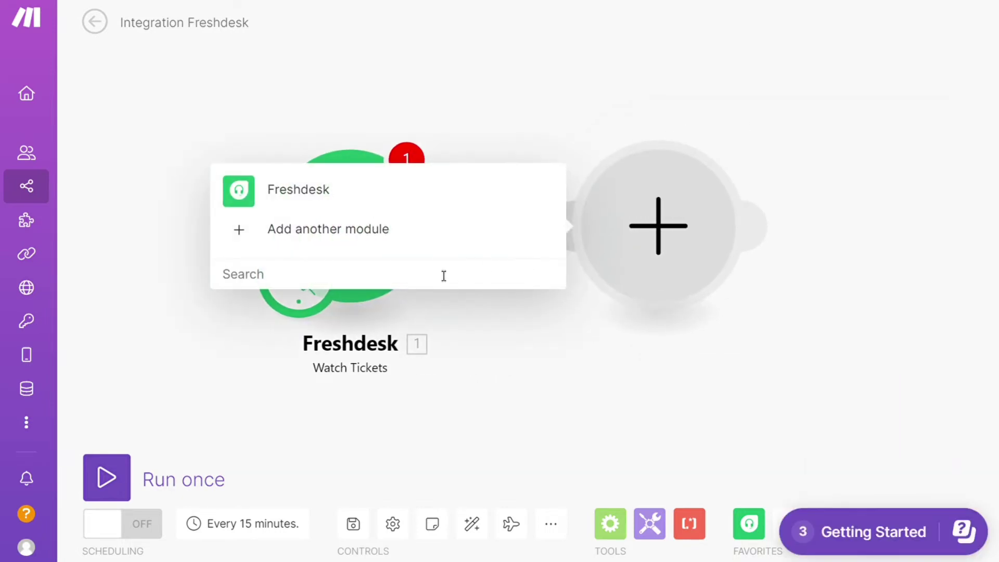
pyautogui.write('whatsa')
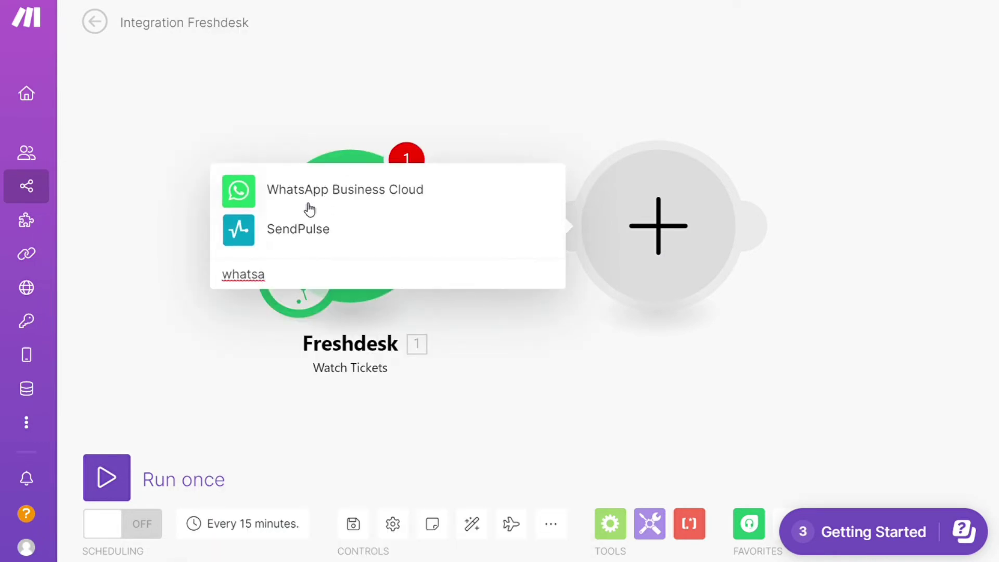
pyautogui.click(404, 201)
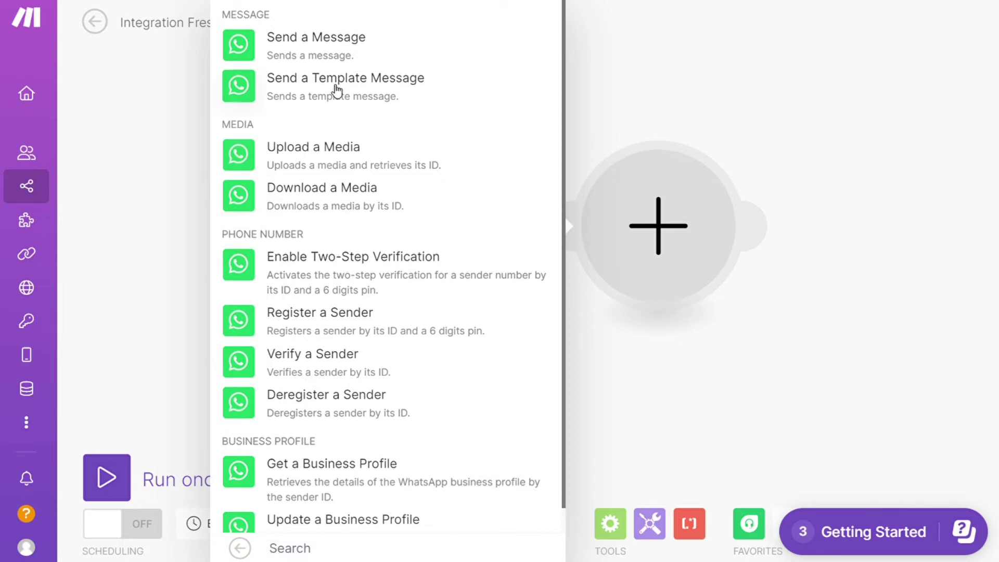
pyautogui.click(302, 46)
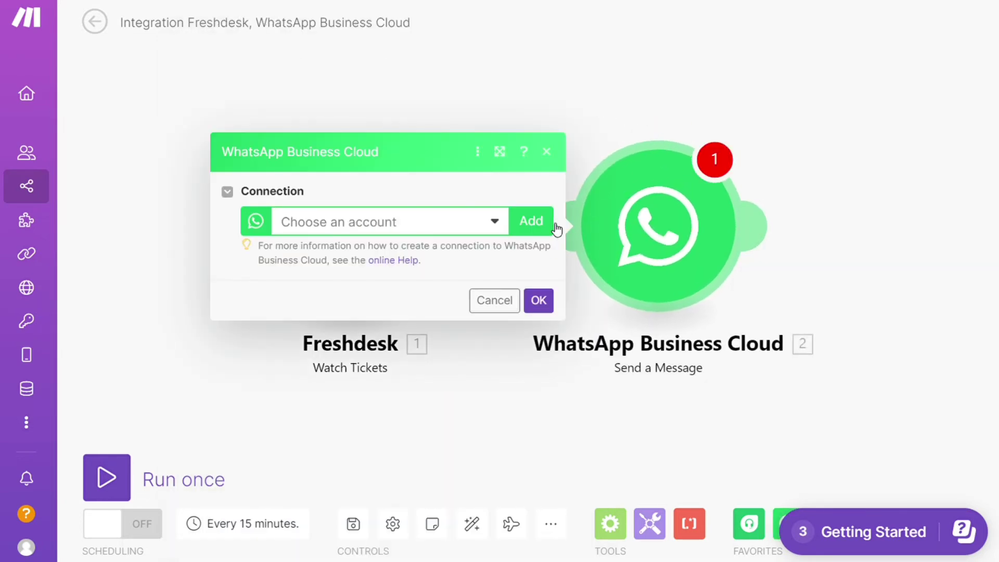
pyautogui.click(500, 397)
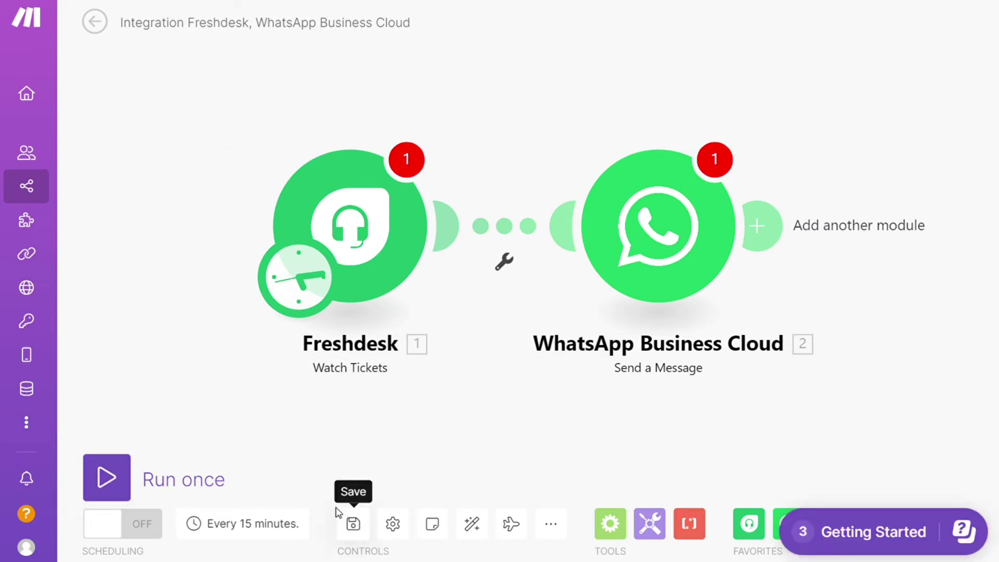
# Go to the Templates gallery, discarding the unsaved scenario changes
pyautogui.click(353, 524)
pyautogui.moveTo(26, 220)
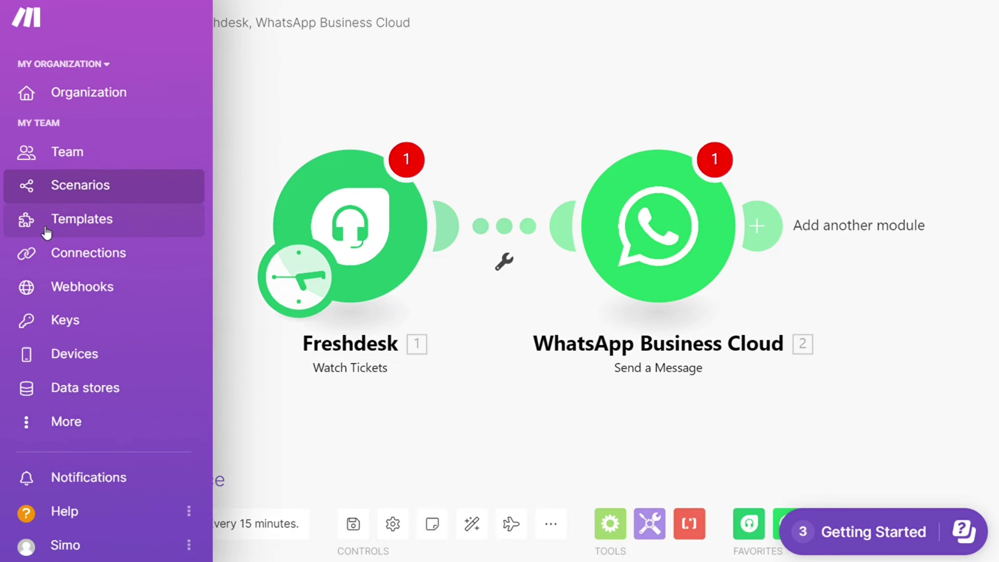
pyautogui.click(46, 228)
pyautogui.click(550, 140)
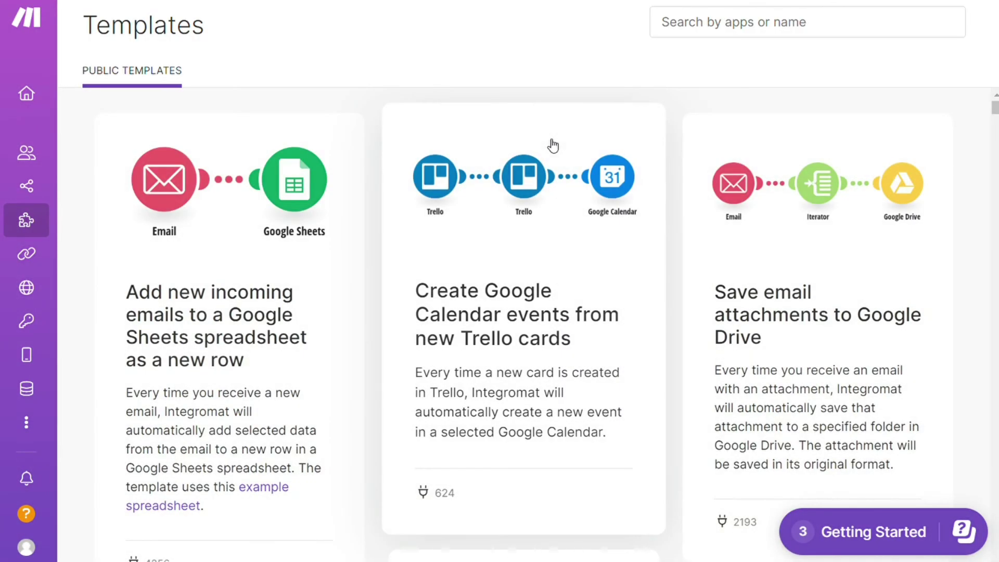
# Filter the public templates to Freshdesk, browse the results, and open the Help menu
pyautogui.click(750, 34)
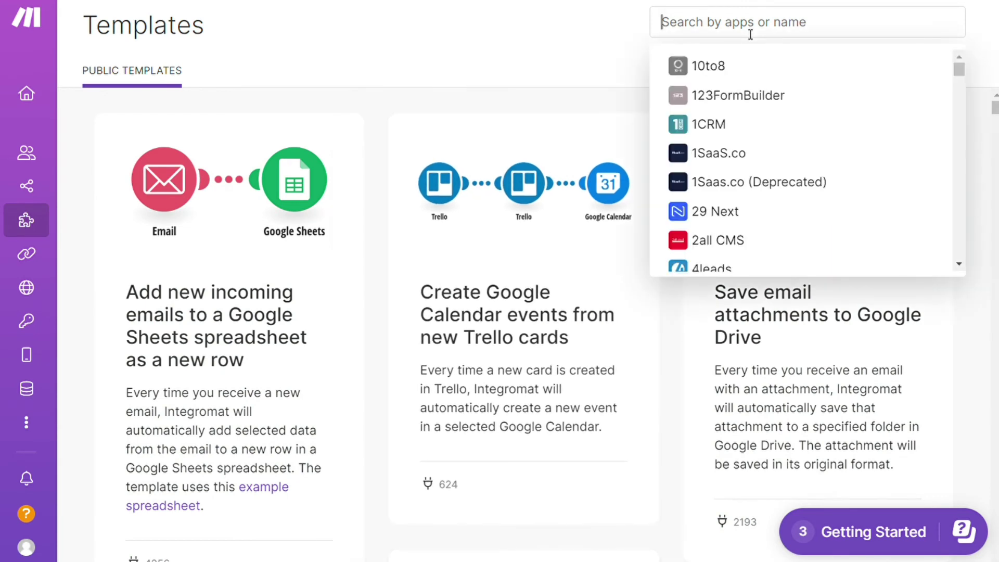
pyautogui.write('Freshdesk')
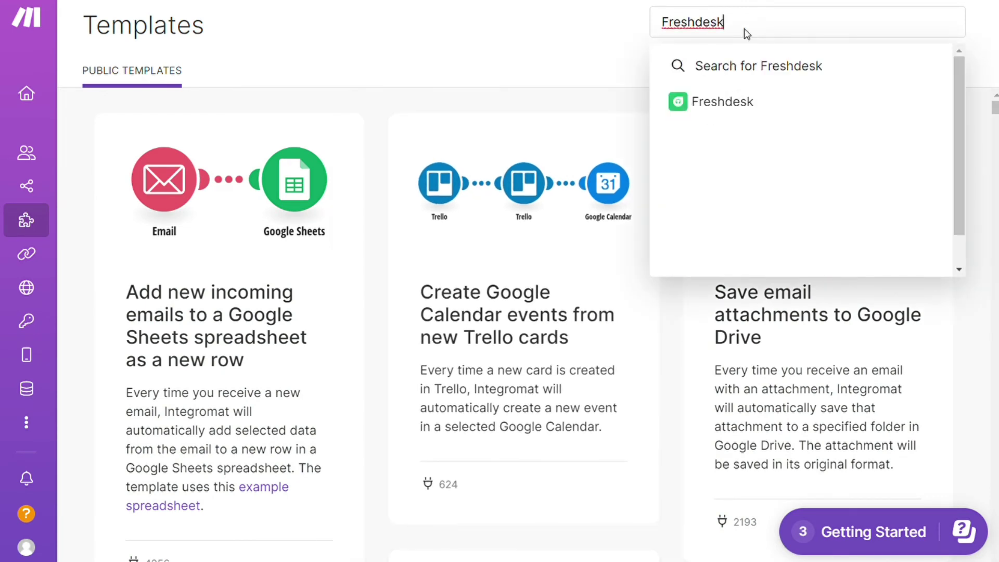
pyautogui.click(725, 100)
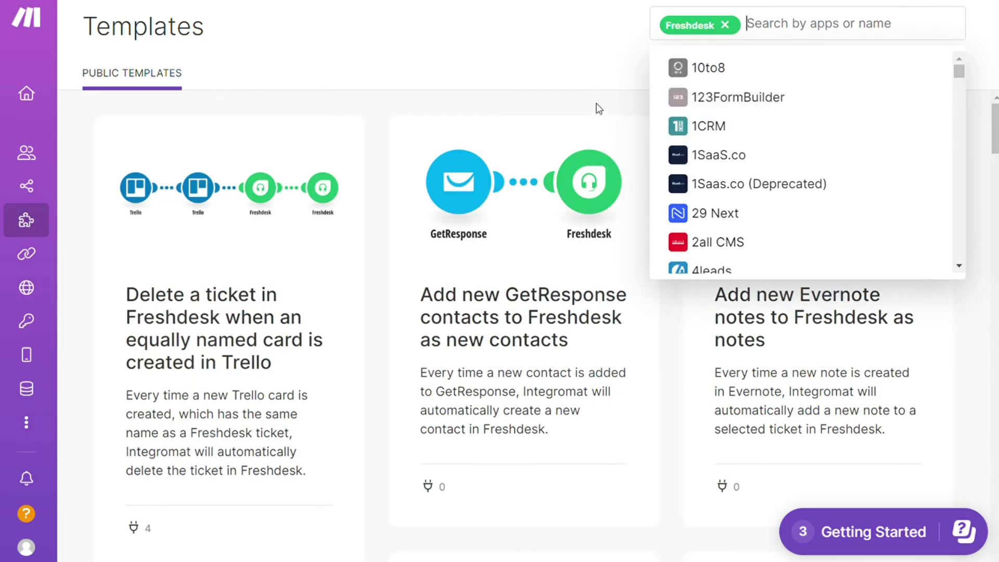
pyautogui.click(598, 105)
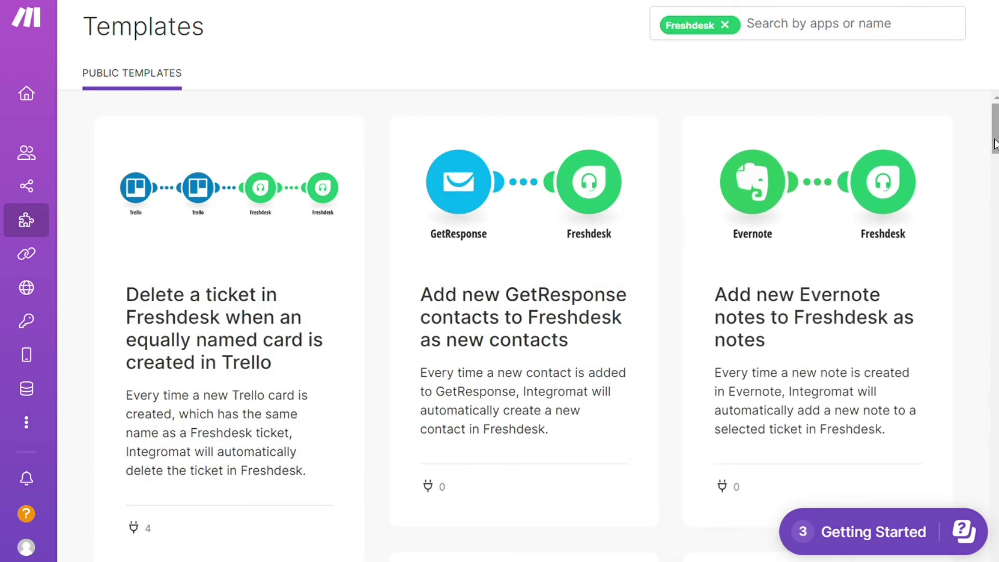
pyautogui.moveTo(996, 137); pyautogui.dragTo(996, 204)
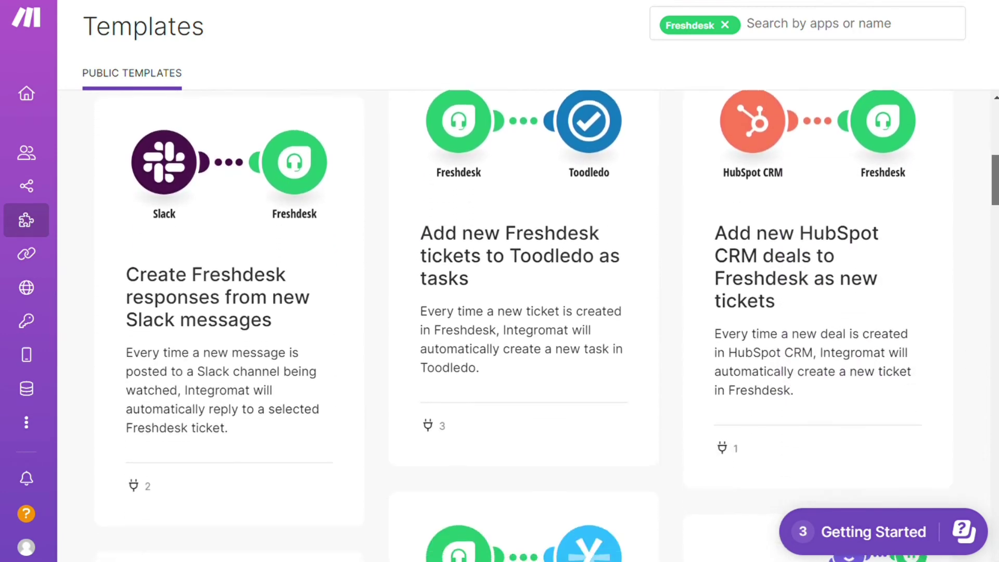
pyautogui.scroll(-3, 500, 313)
pyautogui.scroll(-3, 500, 312)
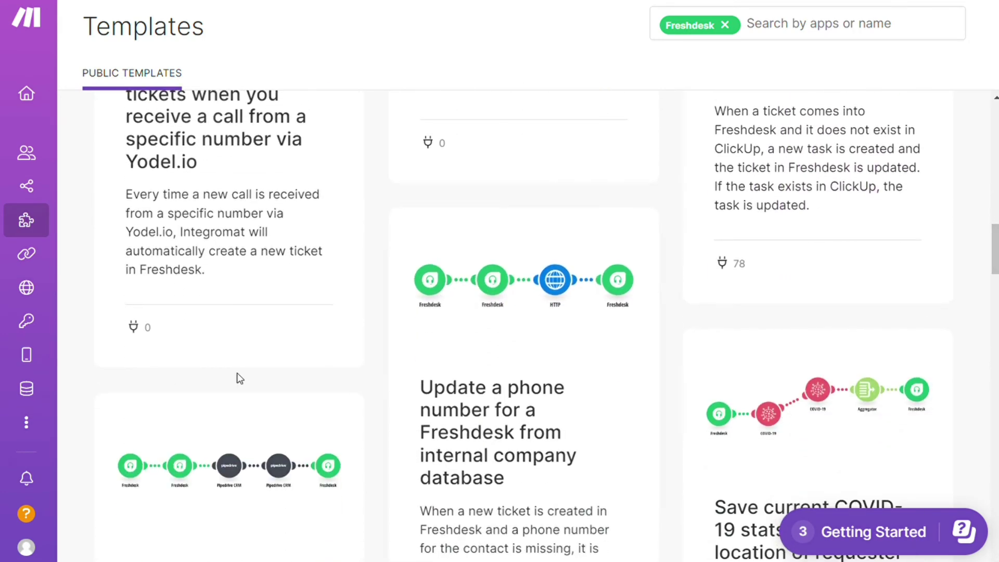
pyautogui.moveTo(27, 352)
pyautogui.click(47, 512)
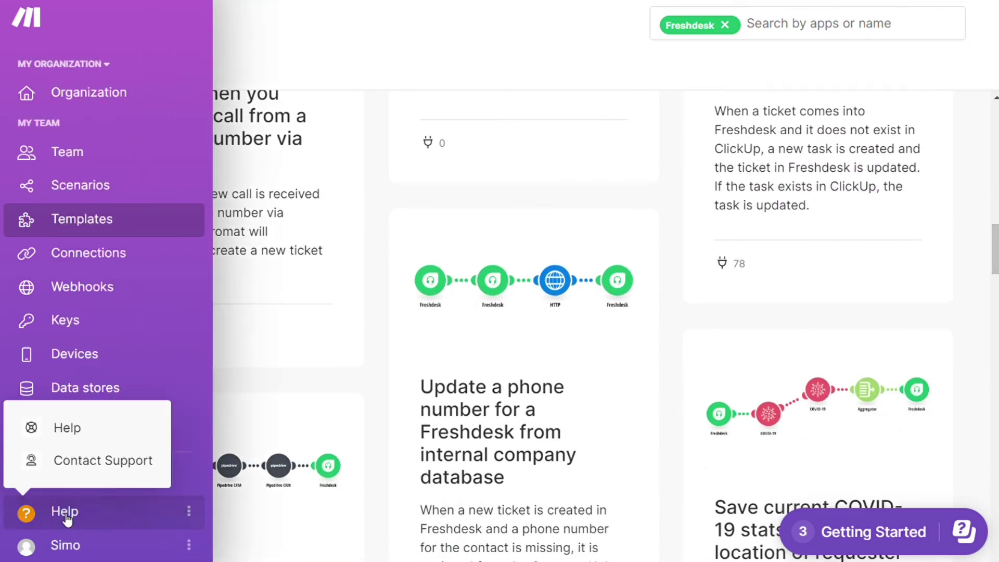
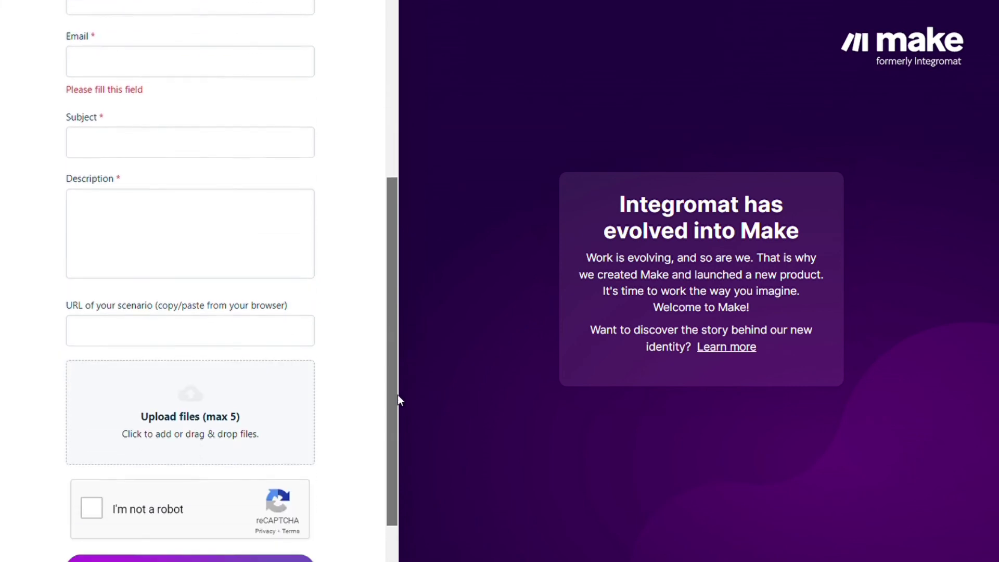
pyautogui.moveTo(392, 210); pyautogui.dragTo(388, 434)
# Scroll the support form down to the reCAPTCHA check and Submit button
pyautogui.click(284, 291)
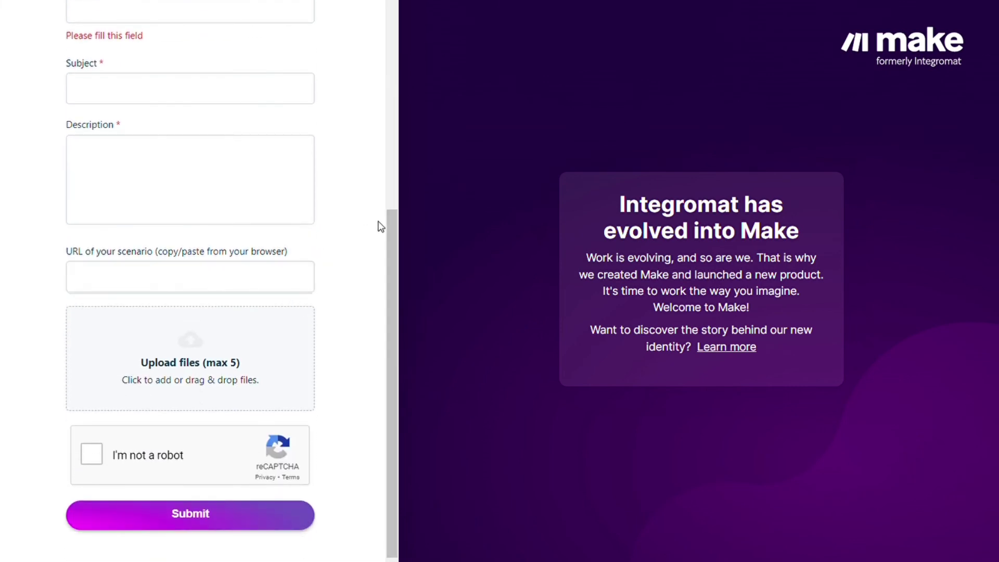